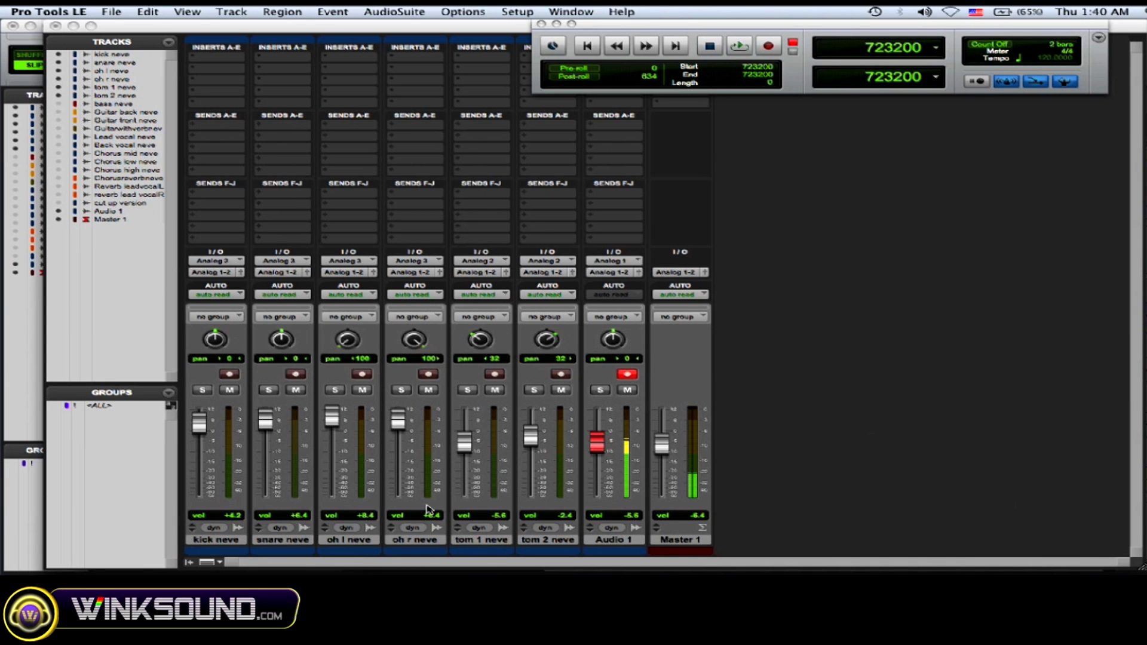
Open the new track group dialog from the Track menu, then cancel it.
left_click(229, 11)
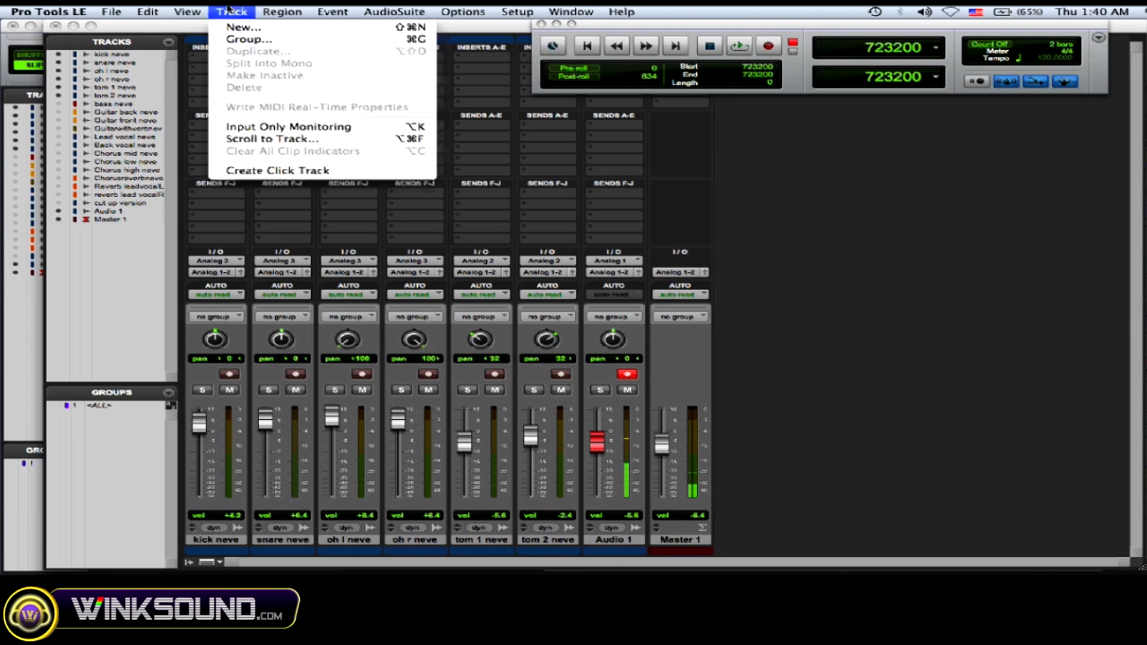
left_click(802, 230)
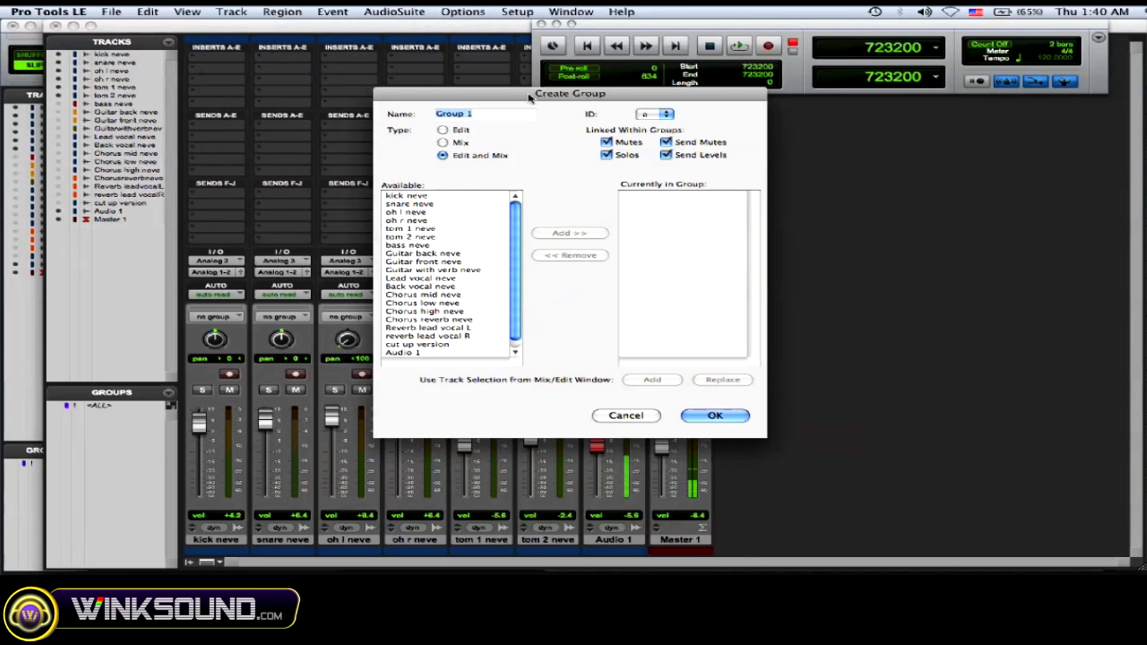
left_click_drag(575, 96, 568, 99)
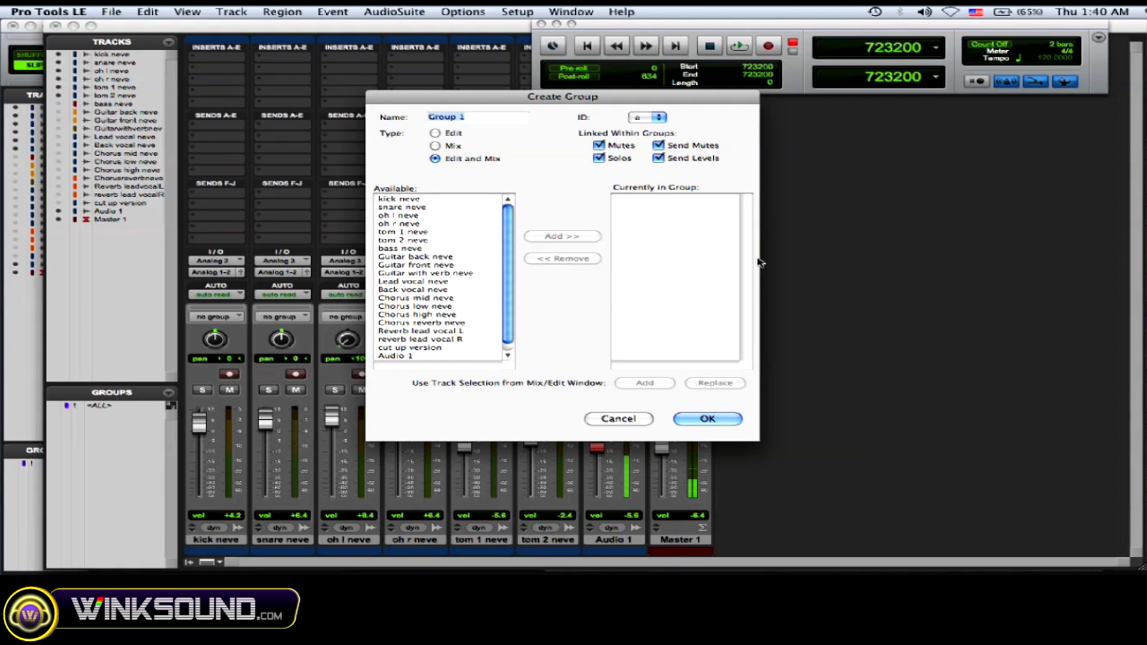
left_click(618, 418)
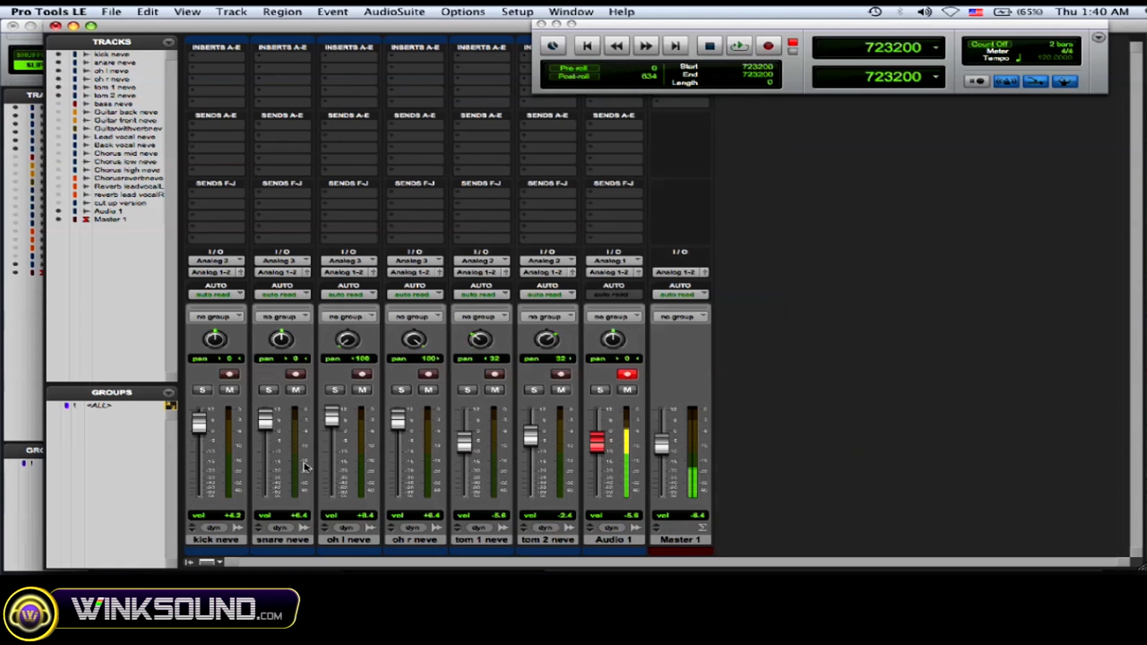
Select kick neve through tom 2 neve and create the 'Drums' group with ID d.
left_click_drag(218, 540, 285, 541)
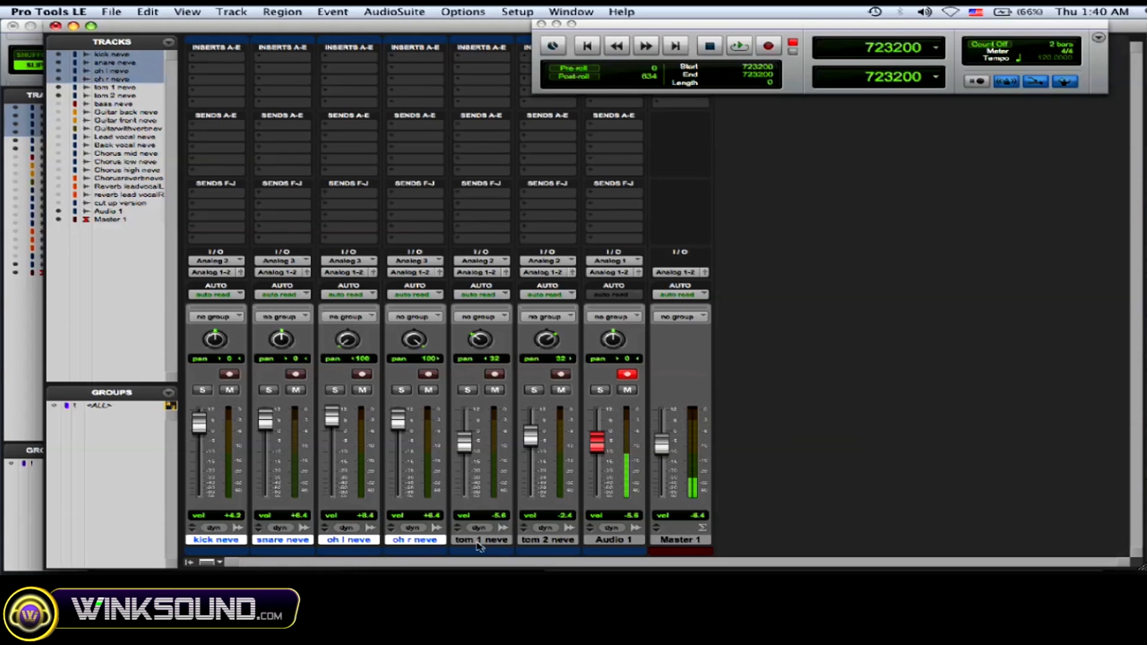
left_click_drag(285, 540, 546, 542)
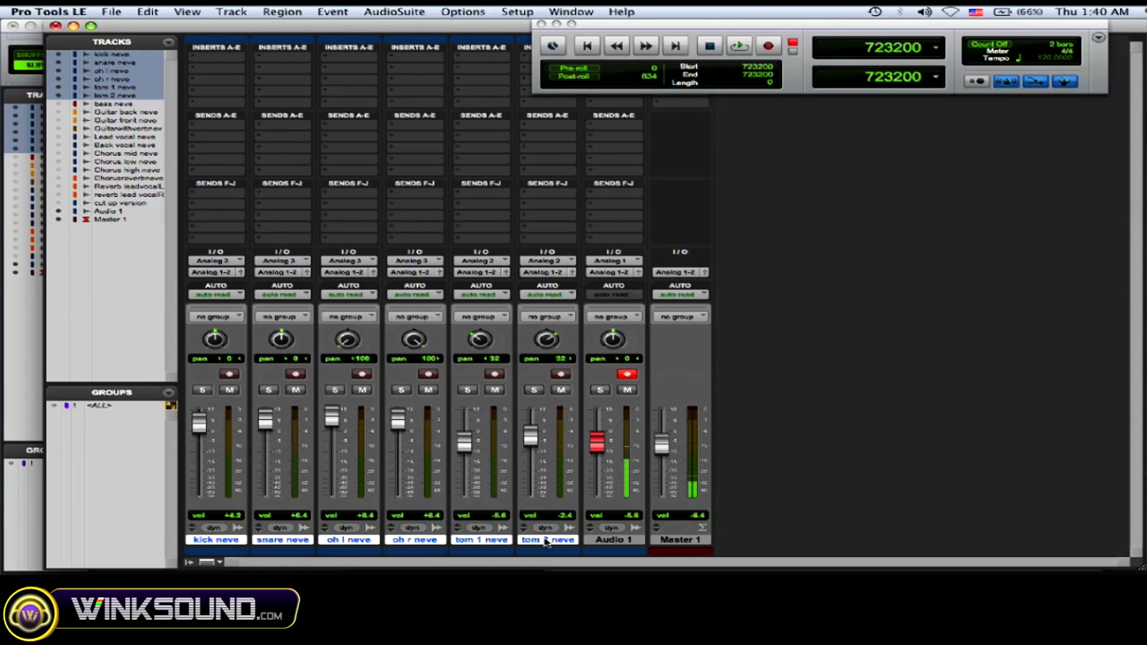
key("super+g")
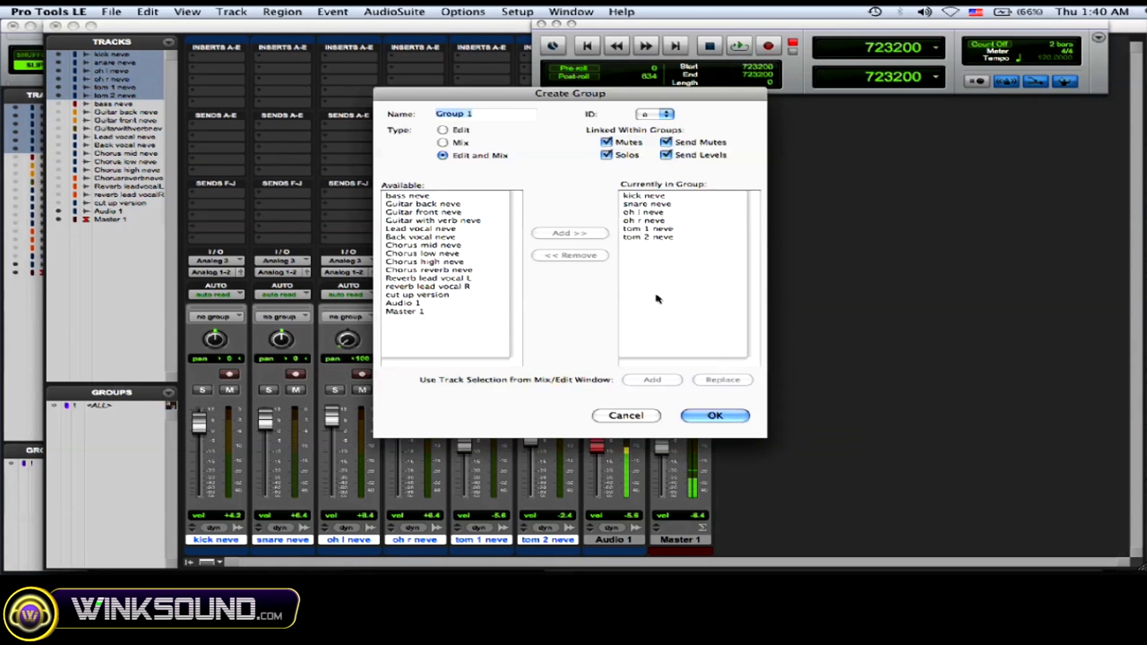
key("BackSpace")
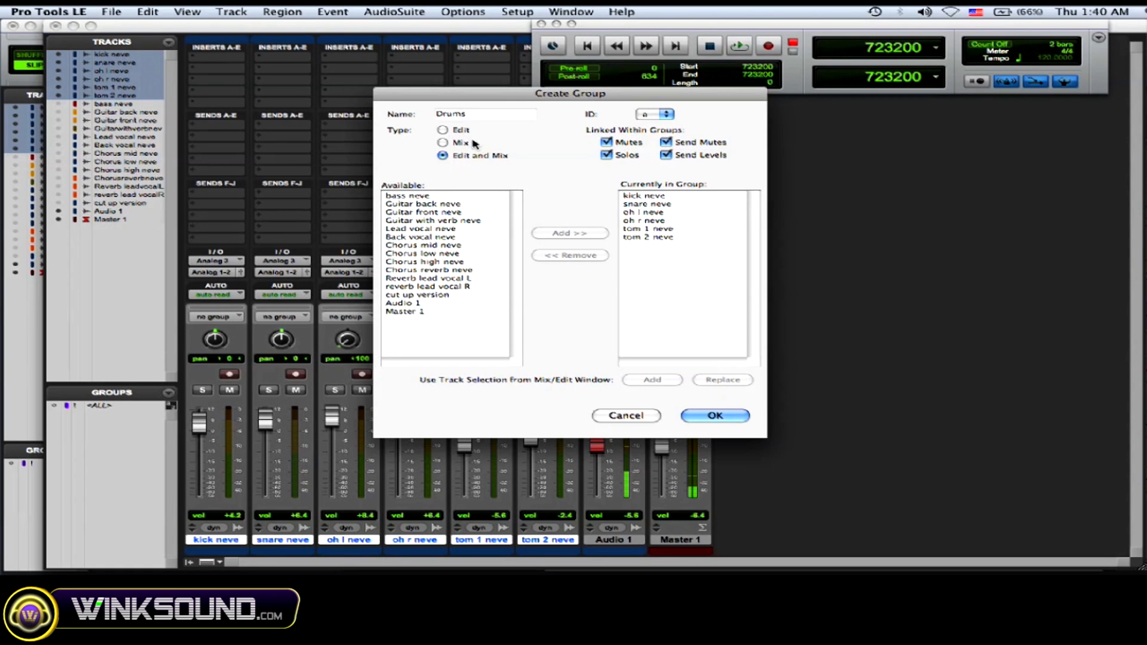
left_click(667, 115)
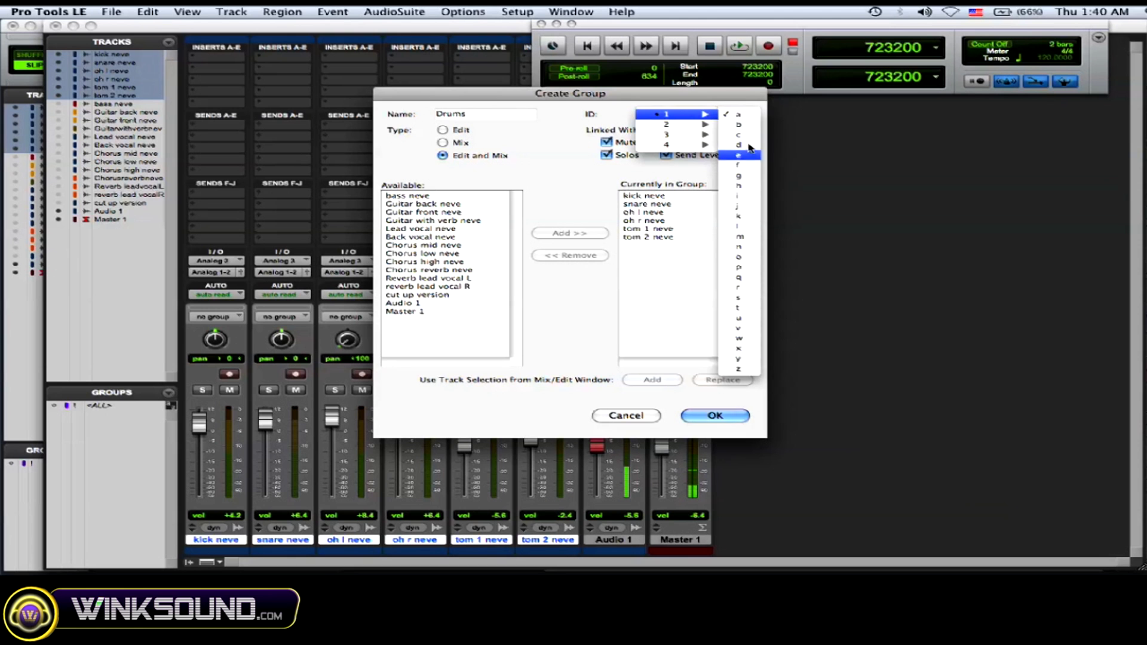
left_click(750, 146)
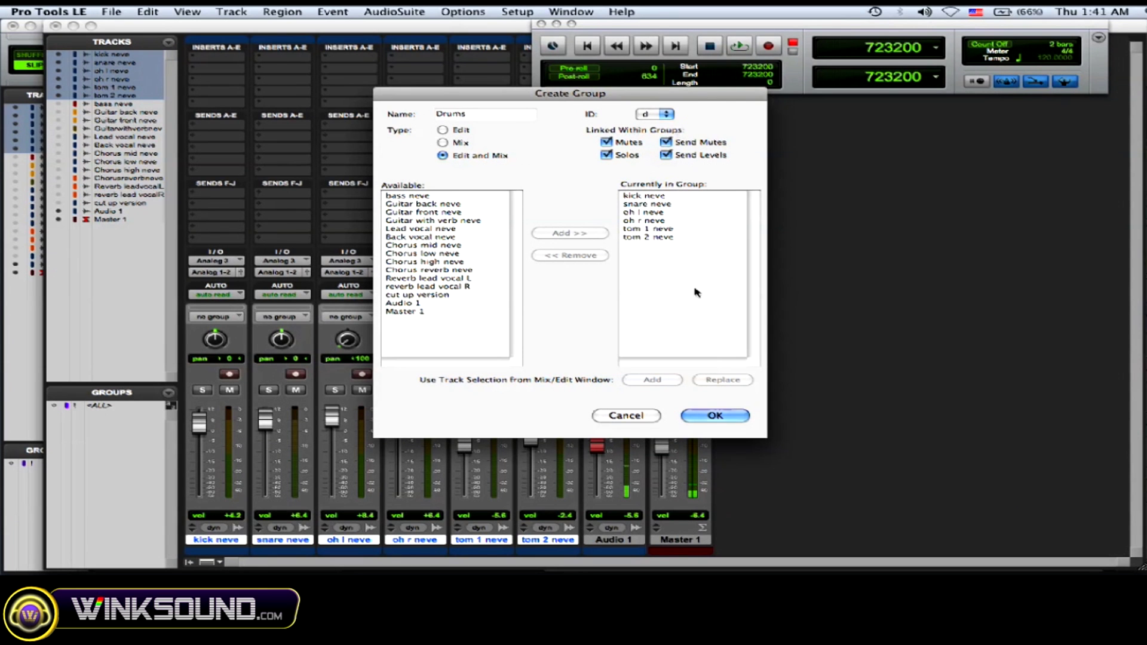
left_click(722, 416)
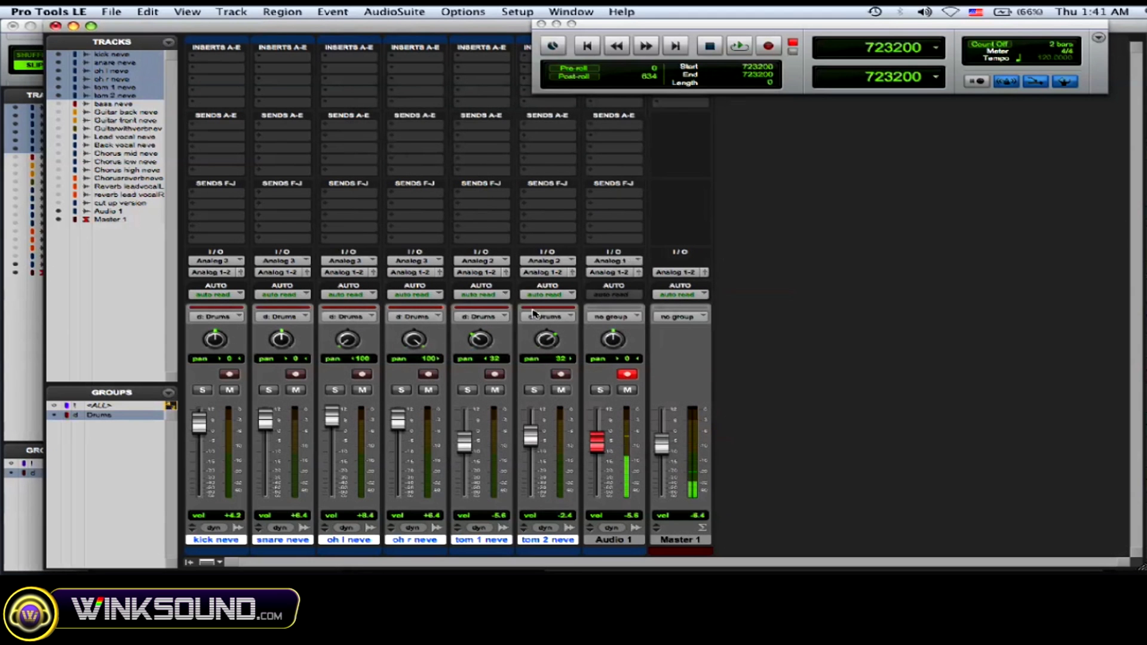
left_click(239, 318)
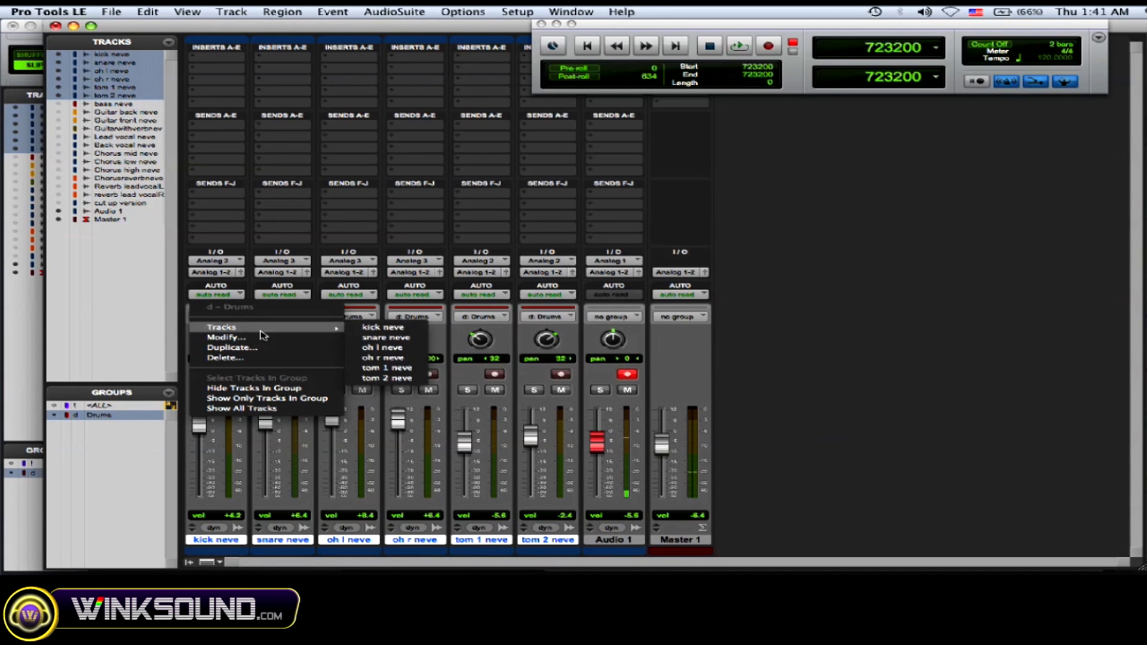
mouse_move(224, 327)
left_click(251, 336)
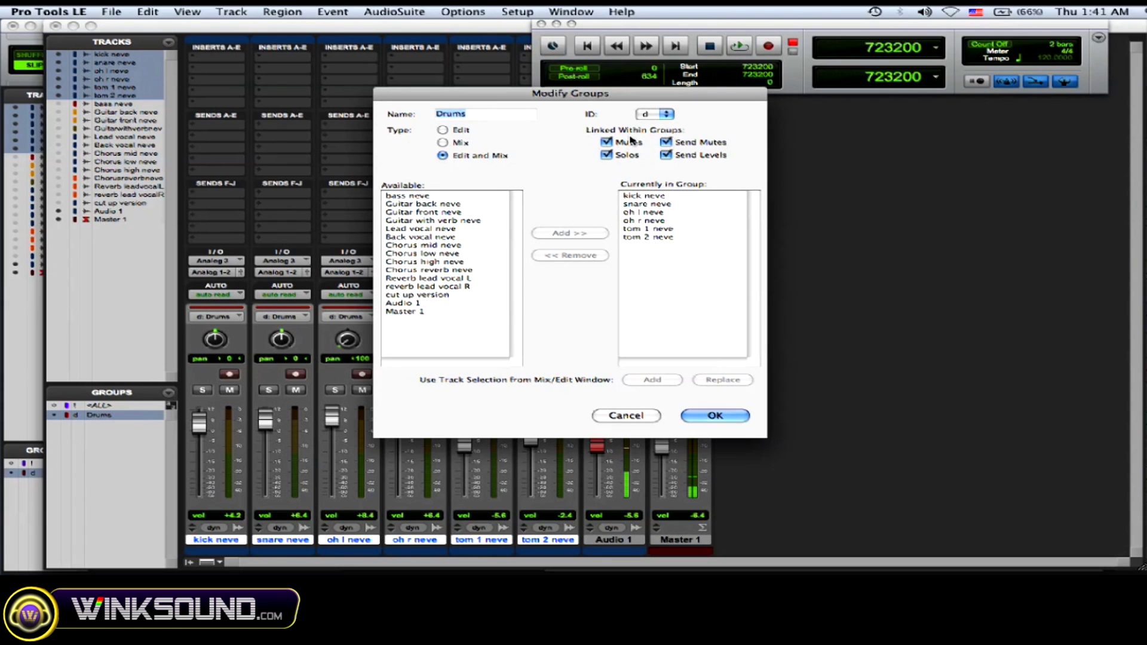
left_click(710, 416)
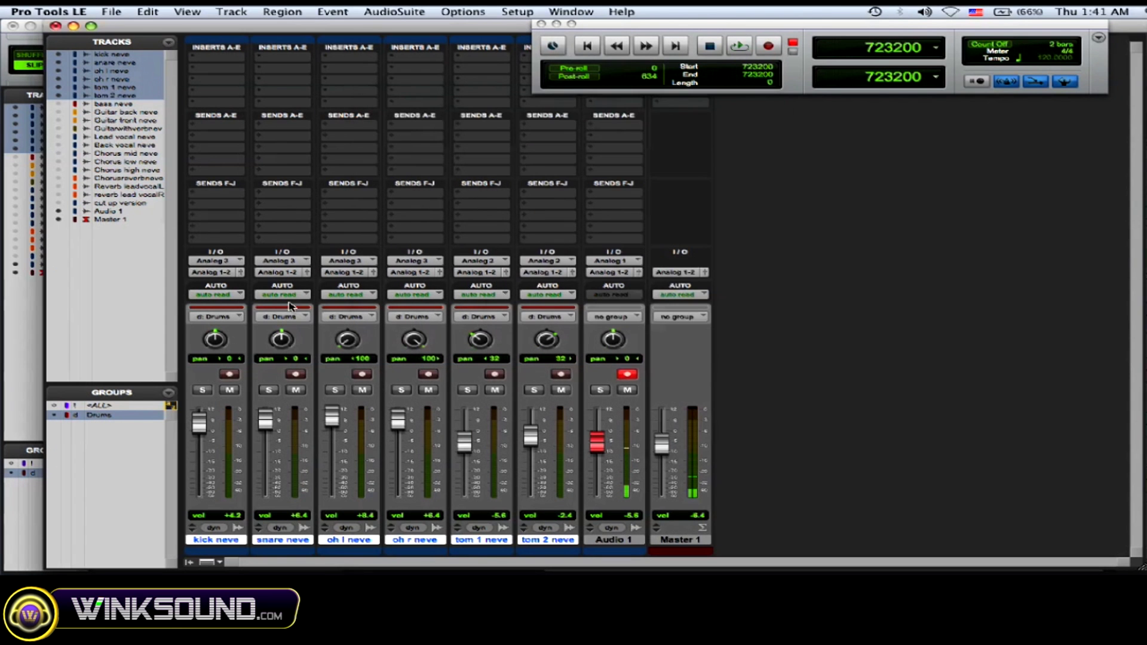
left_click(236, 324)
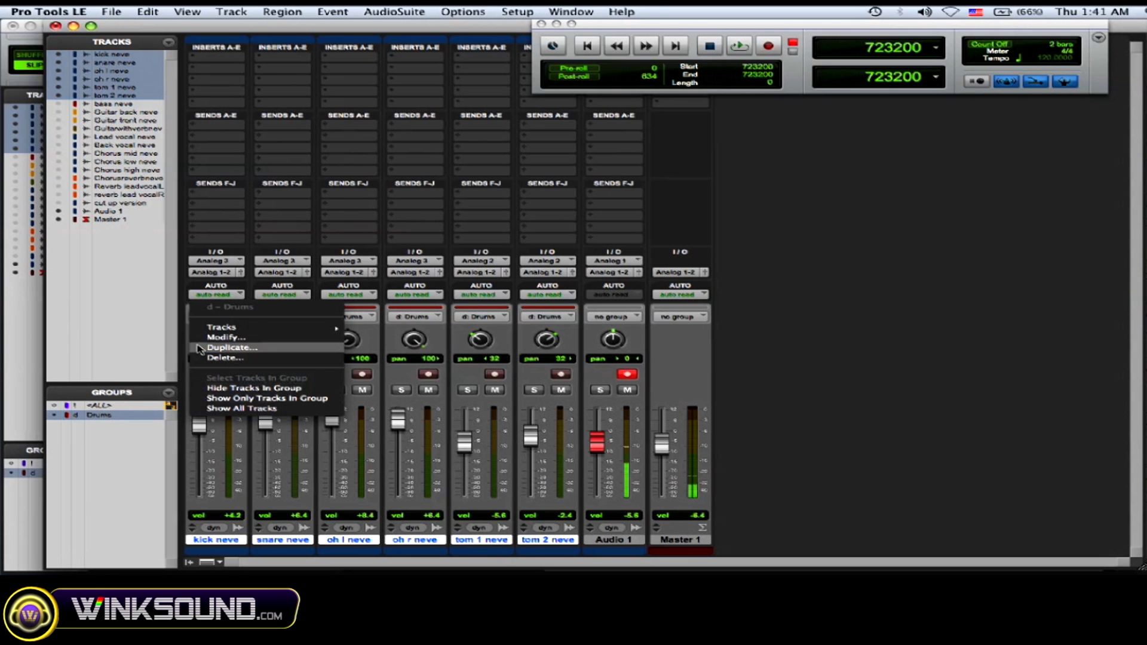
left_click(132, 323)
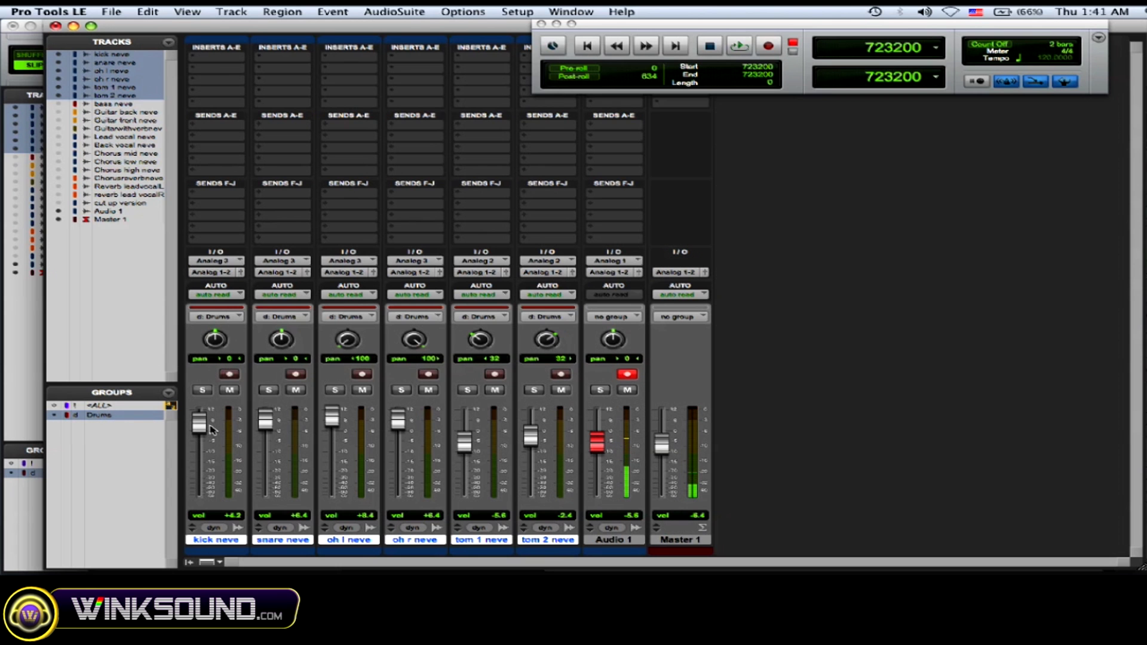
Lower the linked drum faders from kick neve and set the drums to touch automation.
left_click_drag(205, 428, 202, 438)
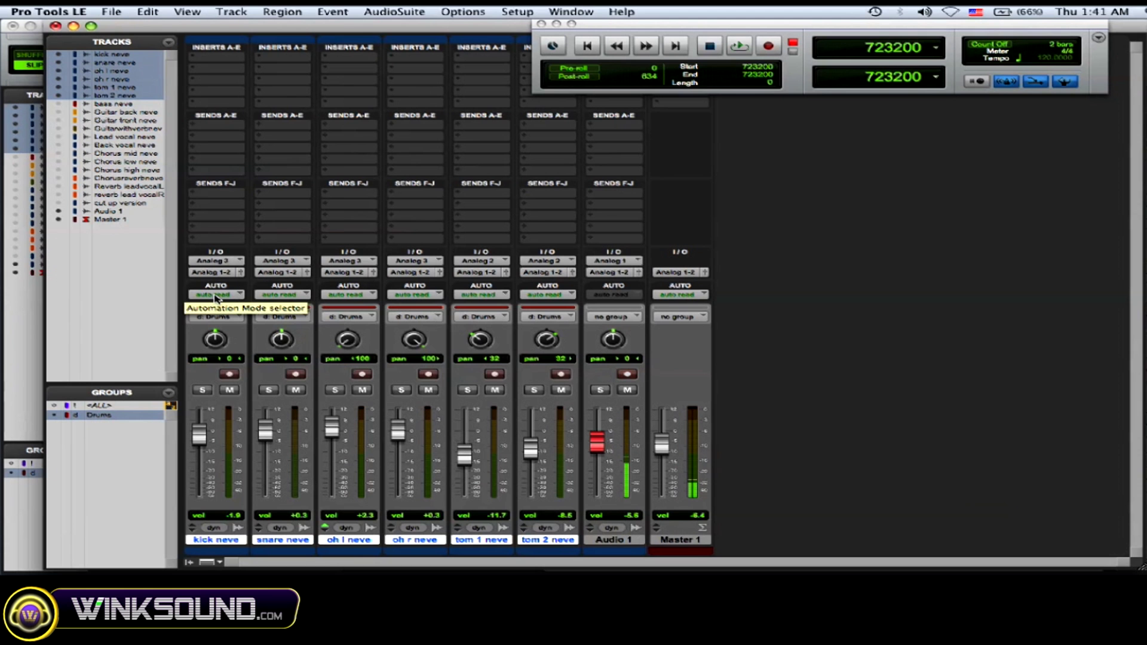
left_click(215, 296)
left_click(217, 306)
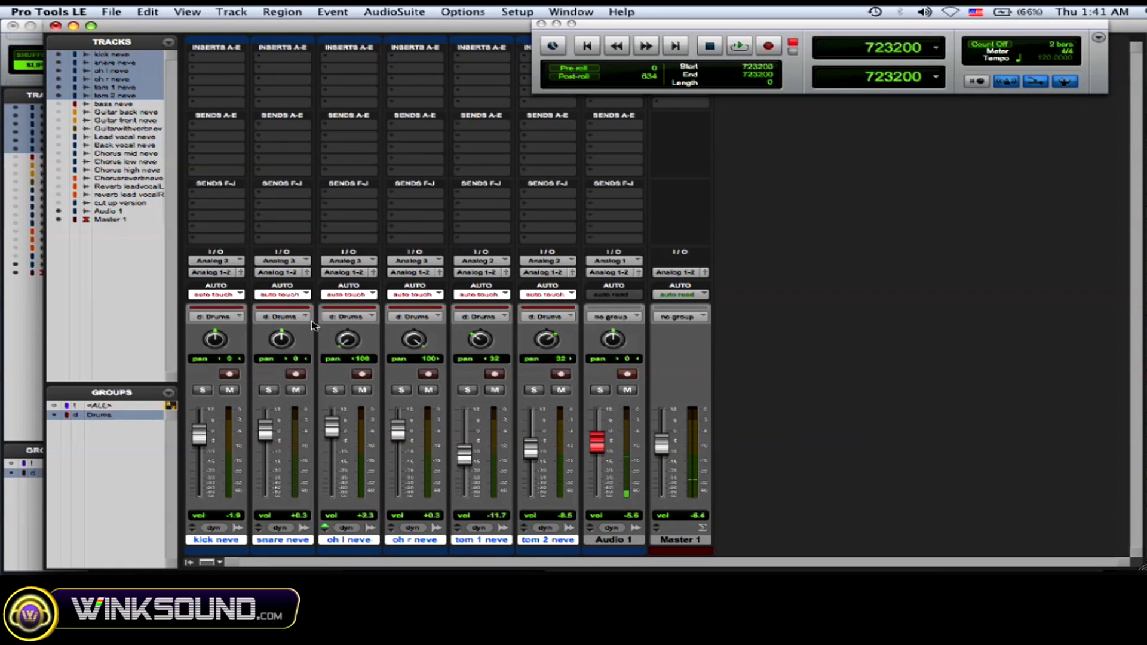
Record a grouped volume dip during playback, then bring the Edit window timeline forward.
key("space")
left_click_drag(203, 437, 202, 470)
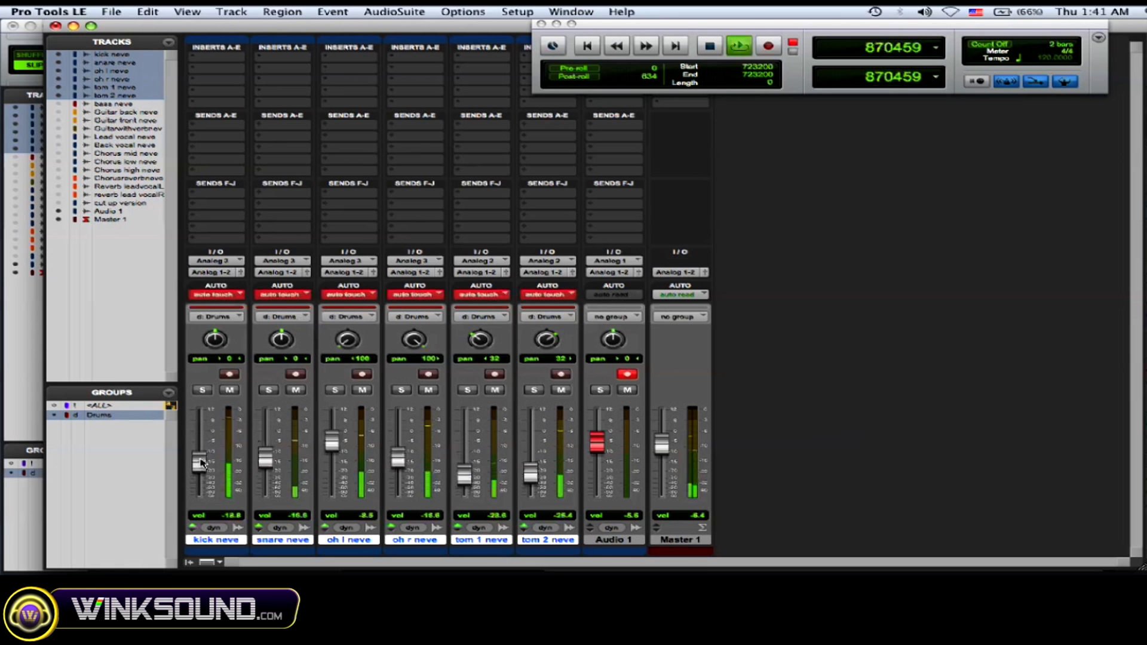
key("space")
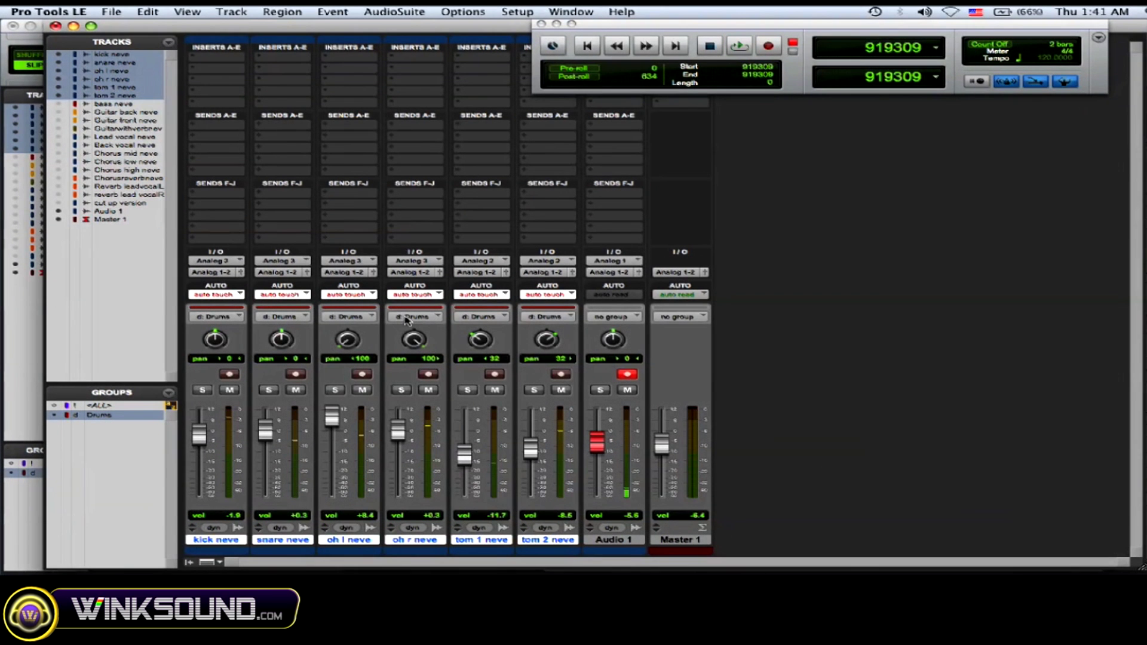
key("F9")
left_click(391, 396)
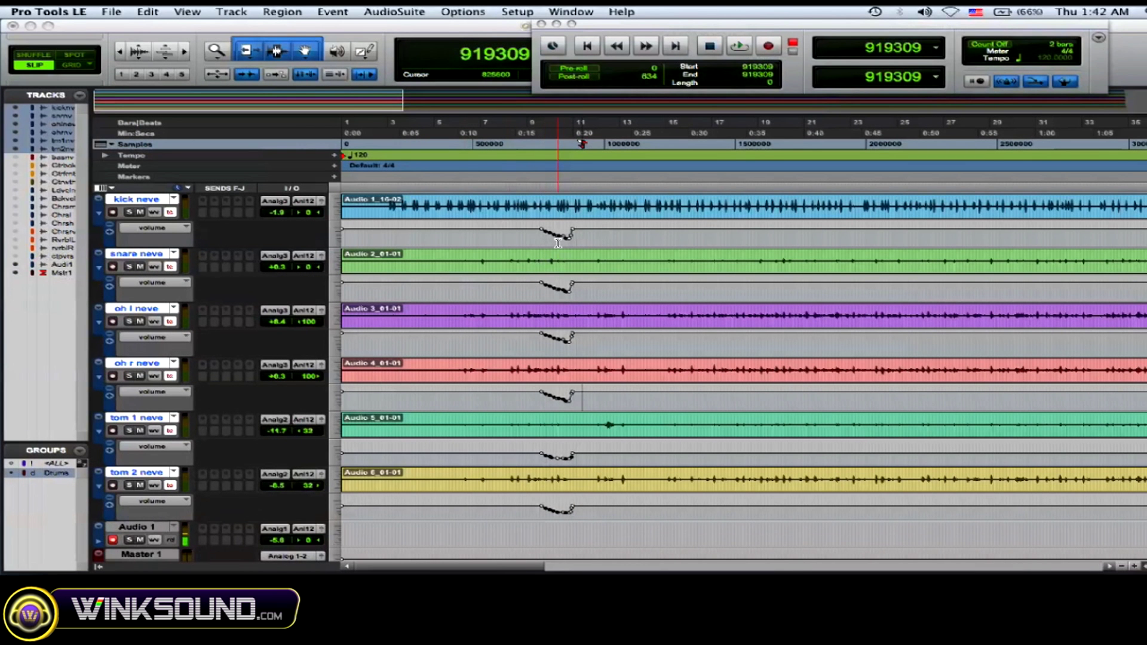
Bring the Mix window forward and set kick neve's automation mode to off for all drums.
key("F9")
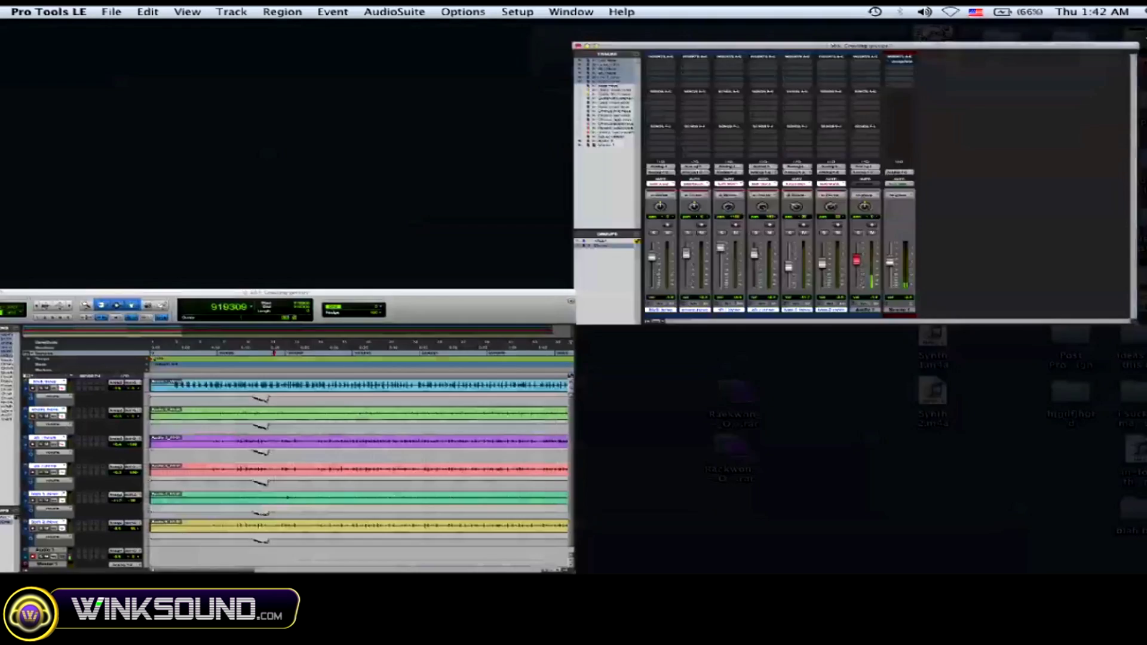
left_click(888, 220)
left_click(215, 294)
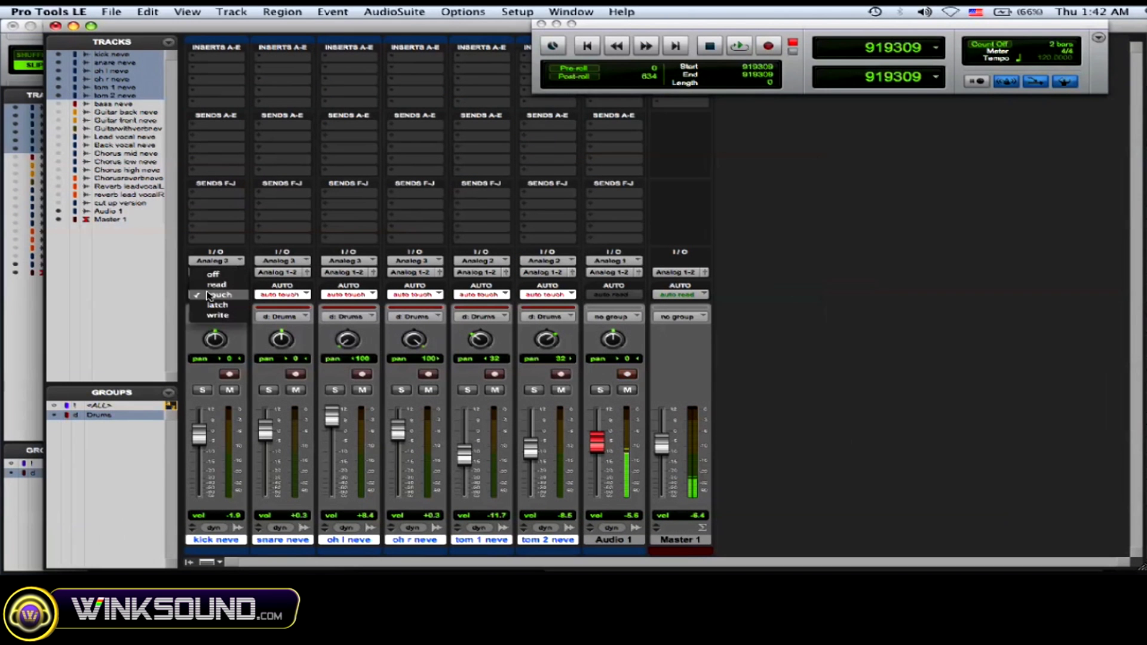
left_click(222, 275)
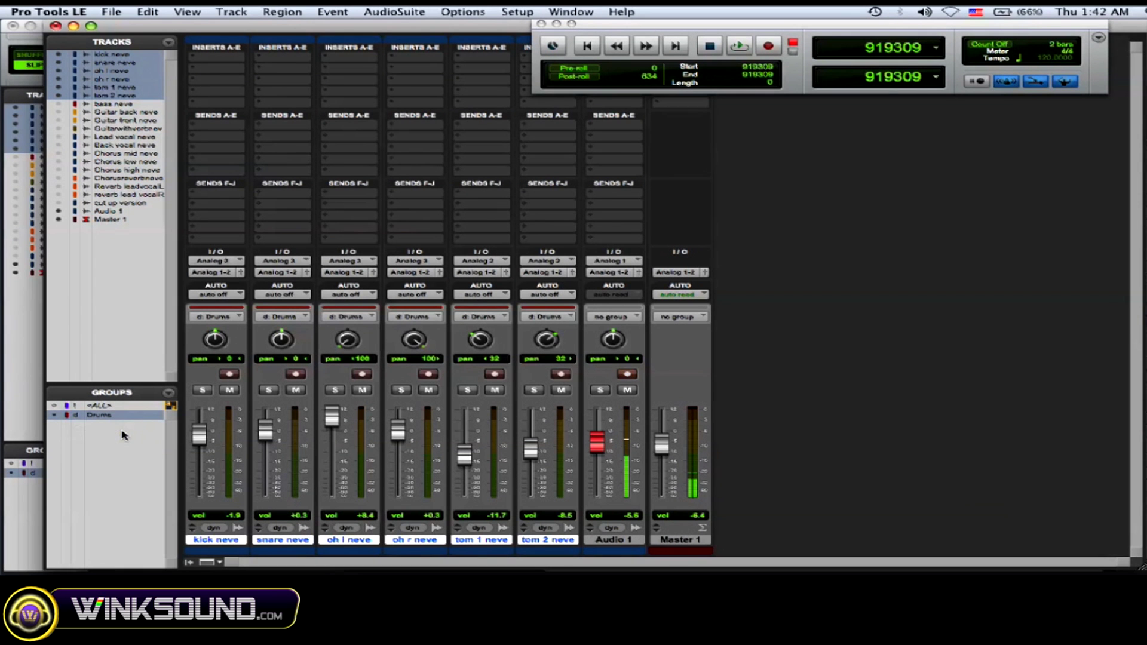
With the Drums group suspended, lower kick neve and oh l neve separately, then reactivate it.
key("d")
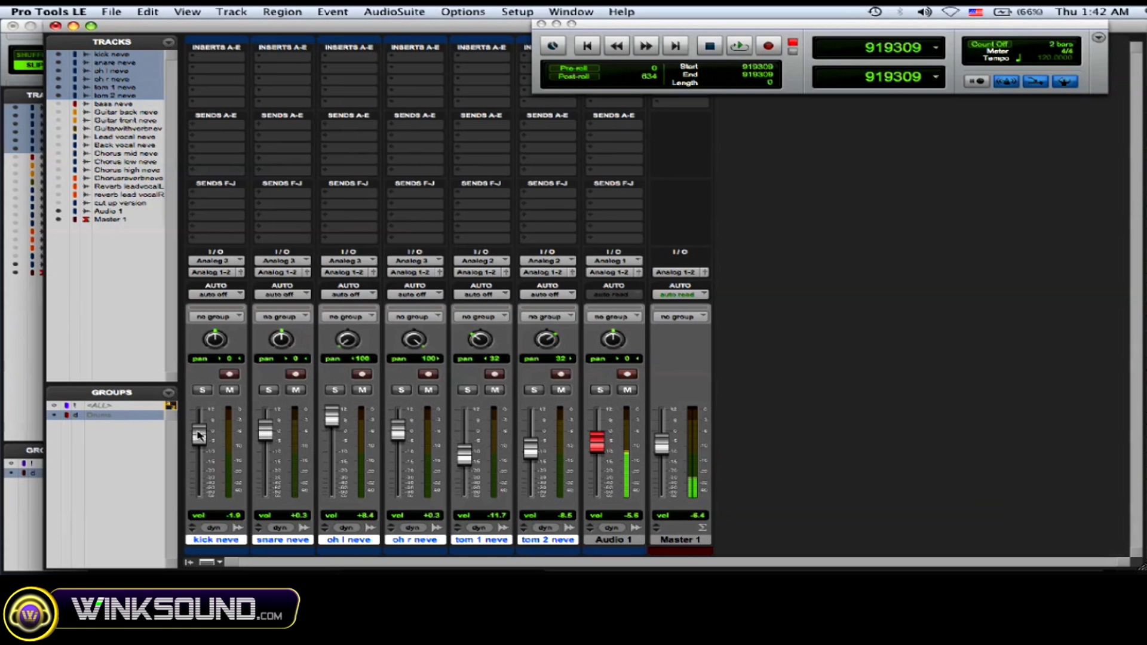
left_click_drag(199, 436, 199, 443)
left_click_drag(333, 417, 398, 433)
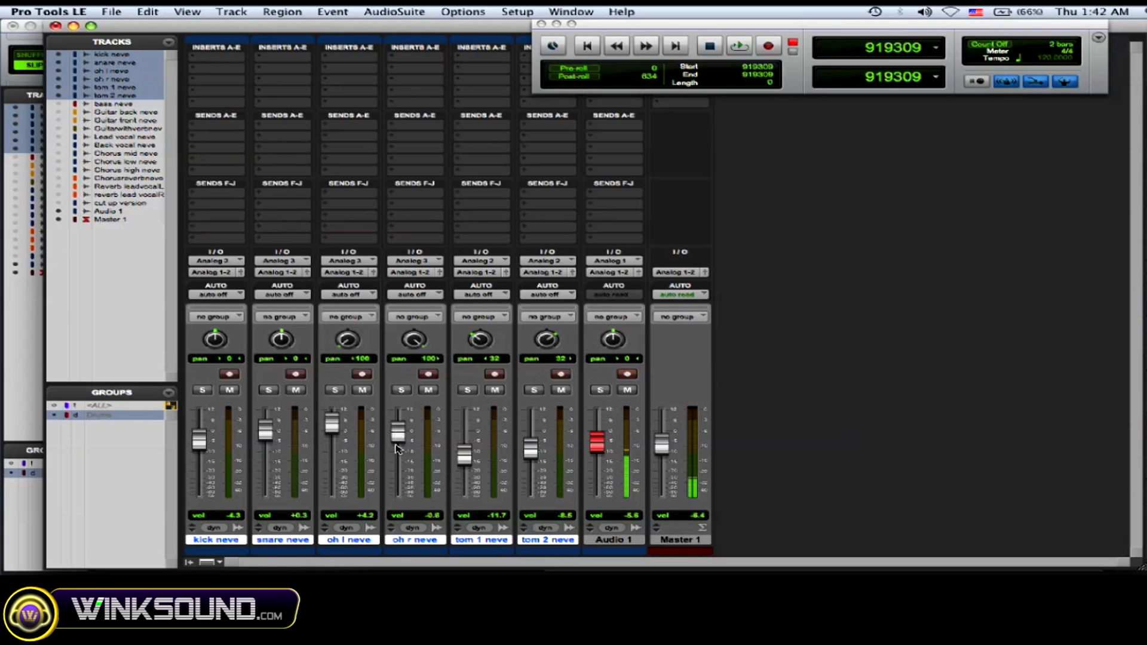
left_click(113, 418)
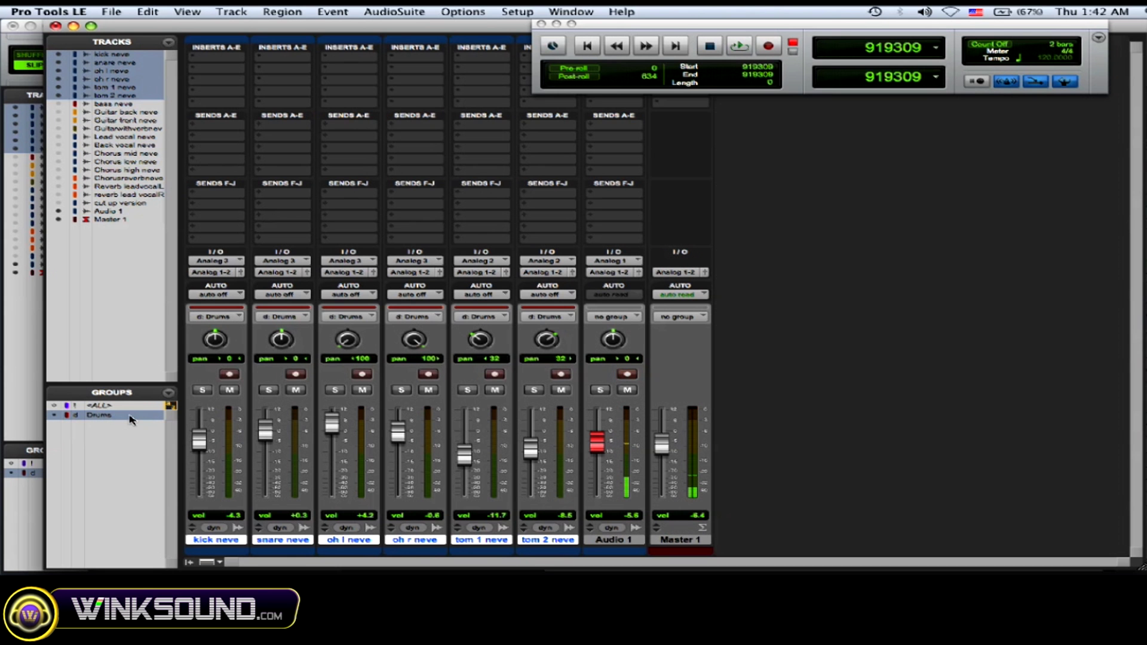